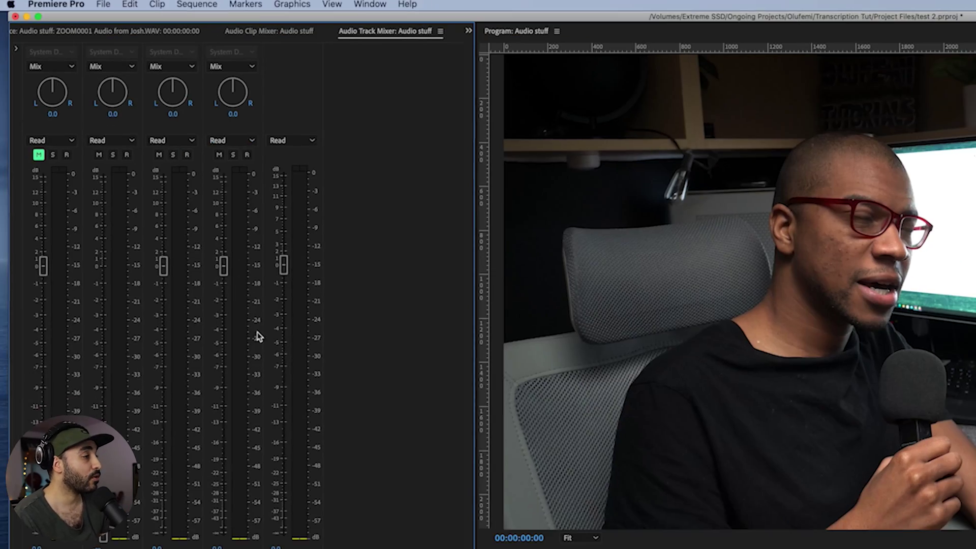
# - Show the Audio Track Mixer for 'Audio stuff' with its effects and sends section expanded
pyautogui.click(16, 49)
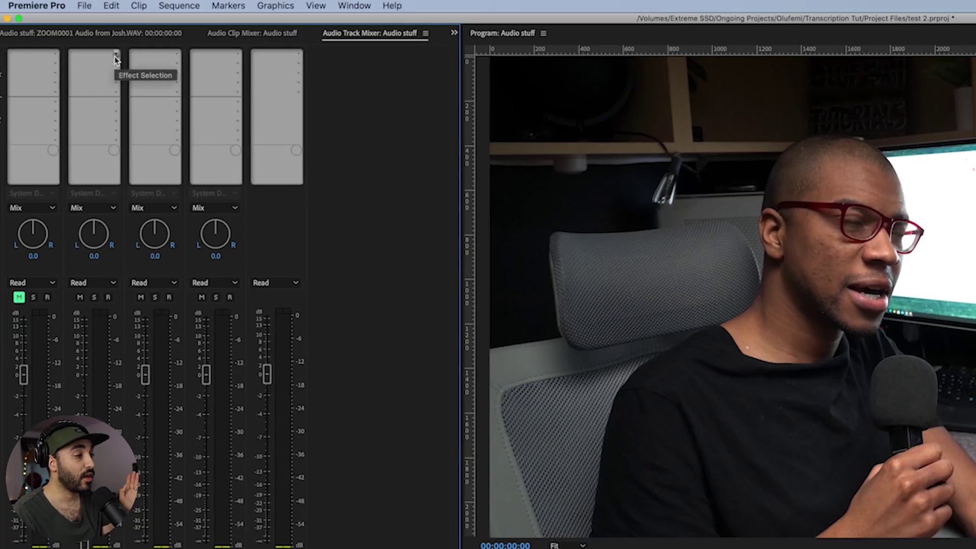
pyautogui.click(115, 56)
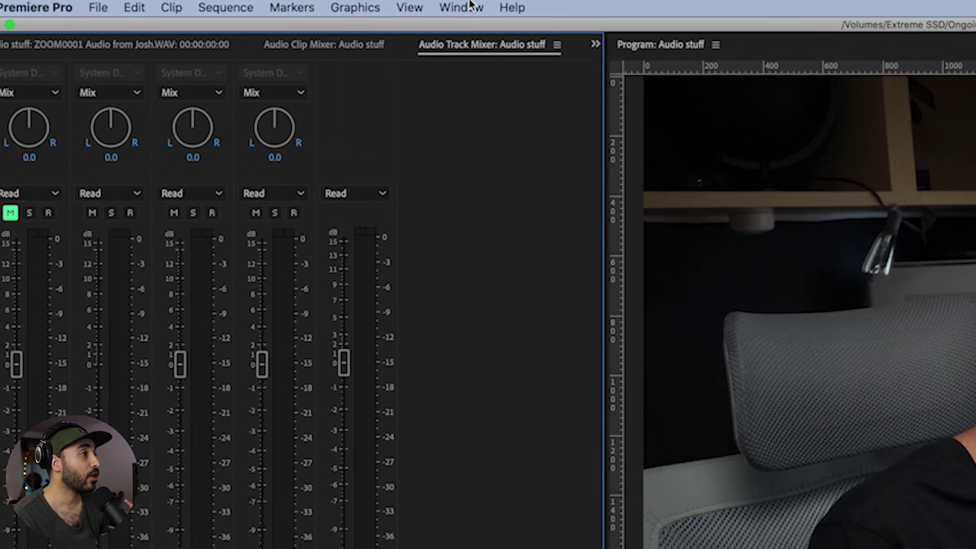
pyautogui.click(226, 4)
pyautogui.moveTo(485, 222)
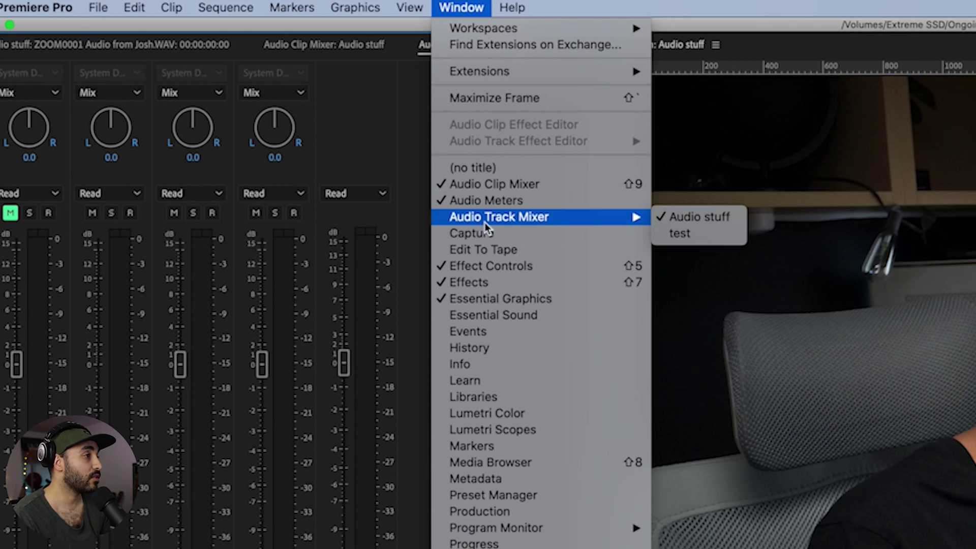
pyautogui.click(718, 223)
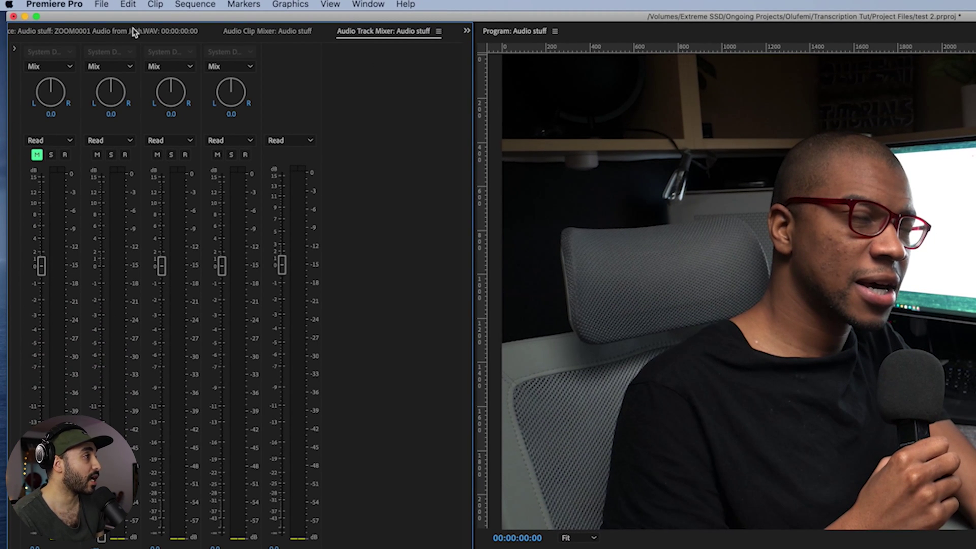
pyautogui.click(16, 49)
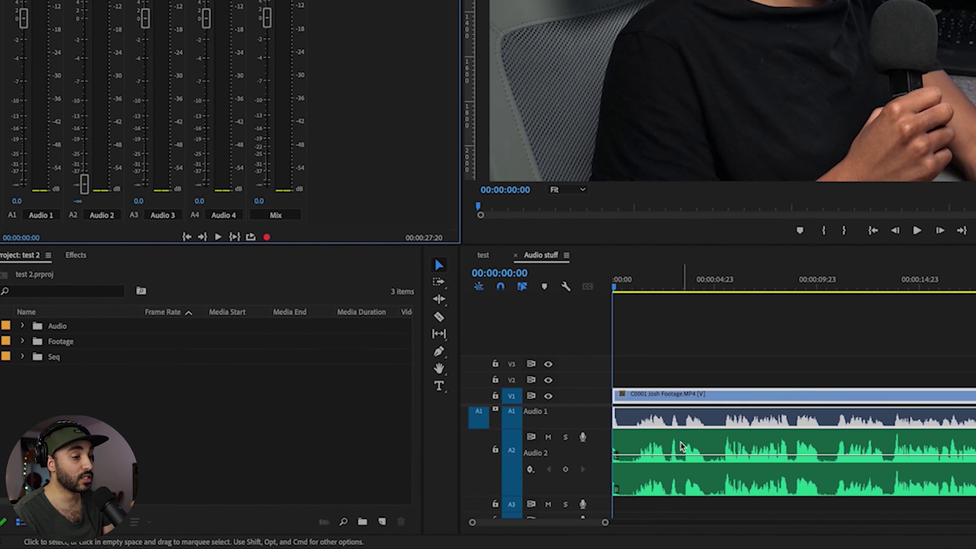
pyautogui.click(759, 482)
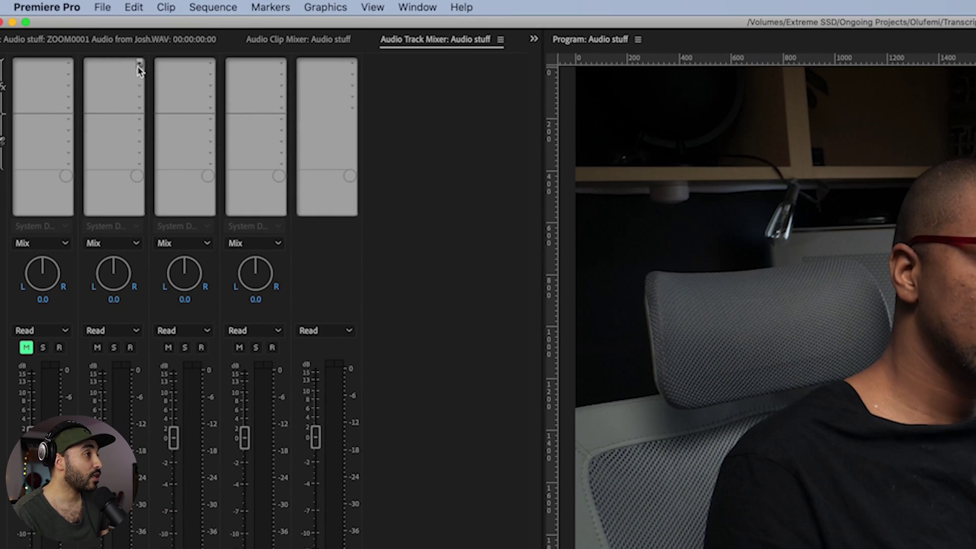
# - Add Amplify, Channel Volume and DeEsser to Audio 2's first three effect slots
pyautogui.click(128, 53)
pyautogui.moveTo(157, 99)
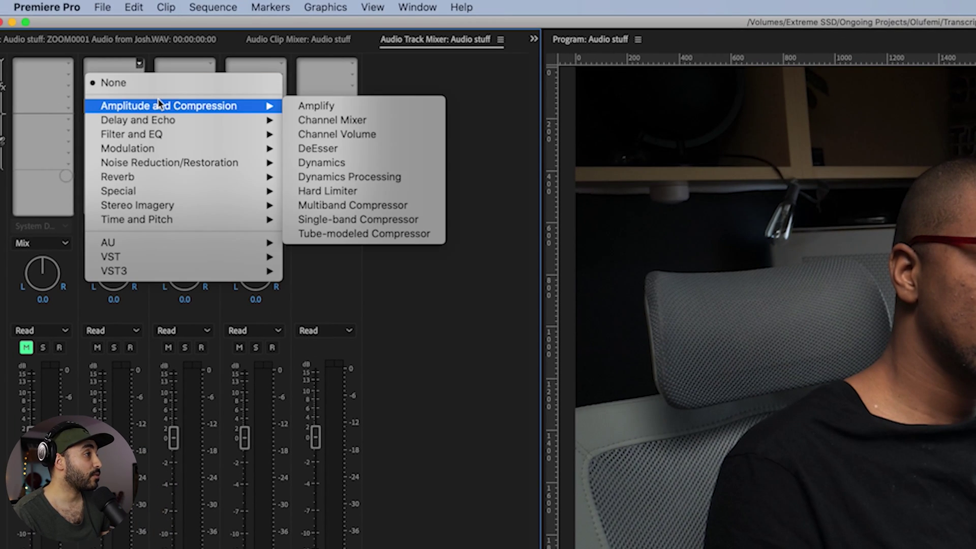
pyautogui.click(336, 106)
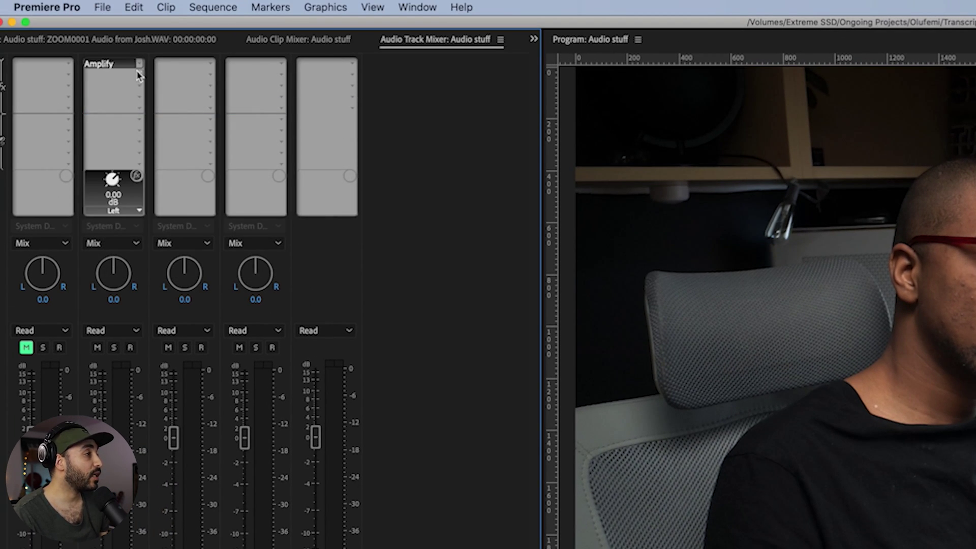
pyautogui.click(138, 74)
pyautogui.click(145, 93)
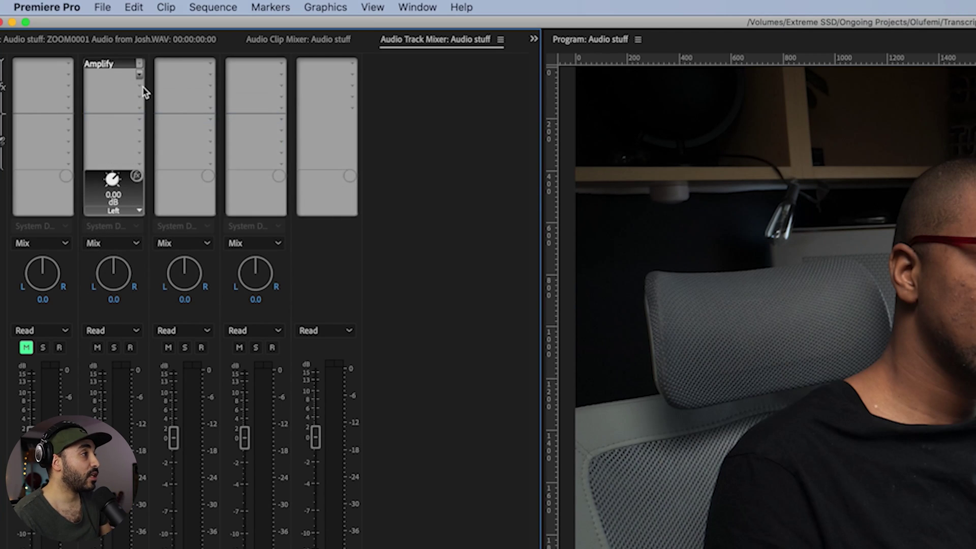
pyautogui.click(135, 86)
pyautogui.click(322, 162)
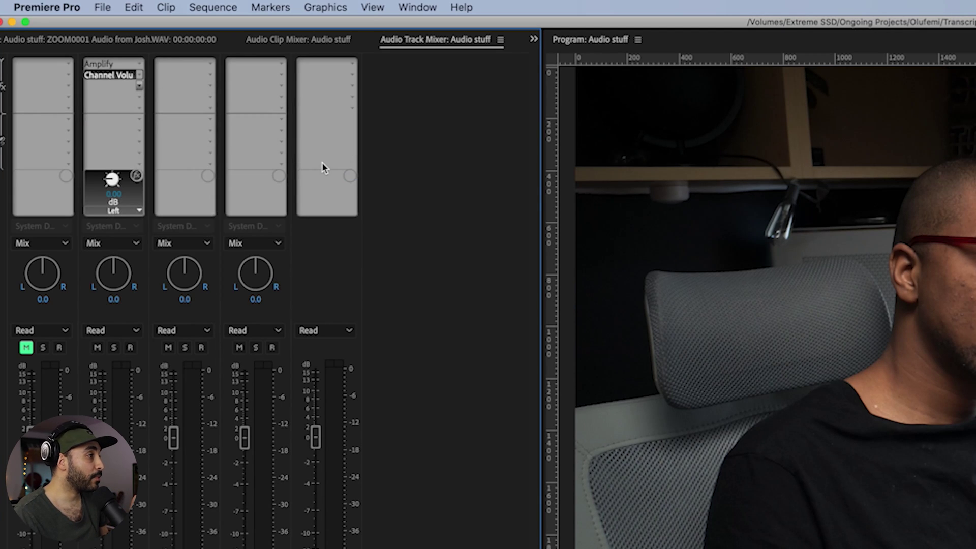
# - Copy Audio 2's track effects, paste them onto Audio 3, then undo the paste
pyautogui.rightClick(115, 96)
pyautogui.click(137, 199)
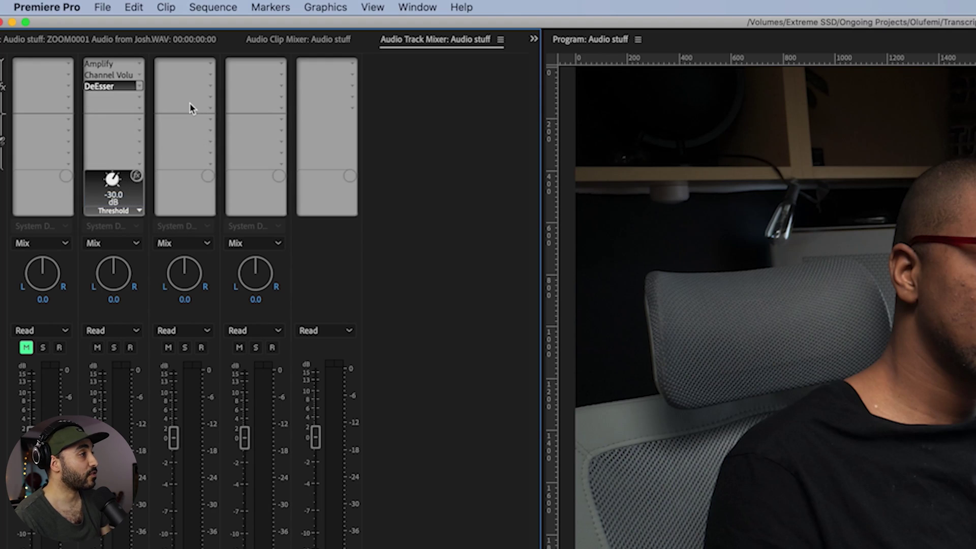
pyautogui.rightClick(190, 102)
pyautogui.click(216, 213)
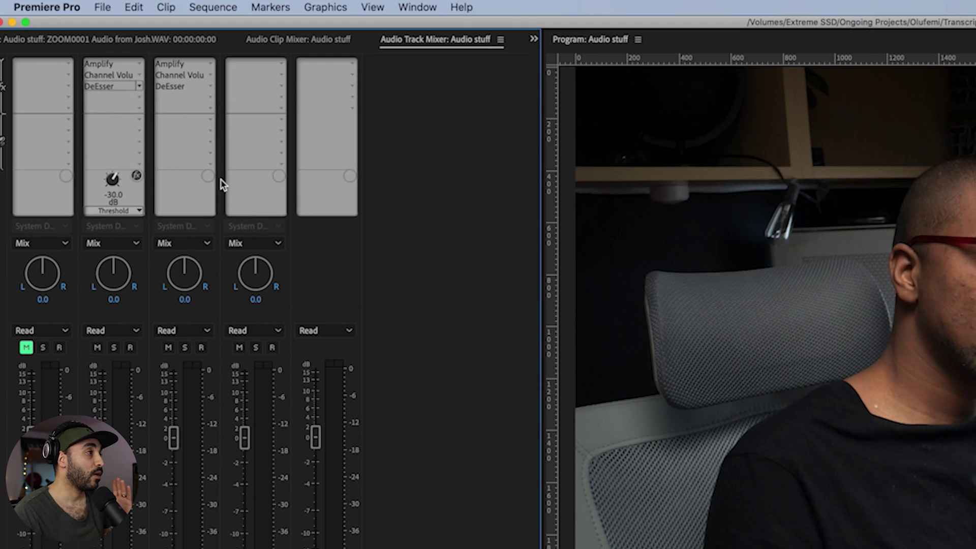
pyautogui.press('super+z')
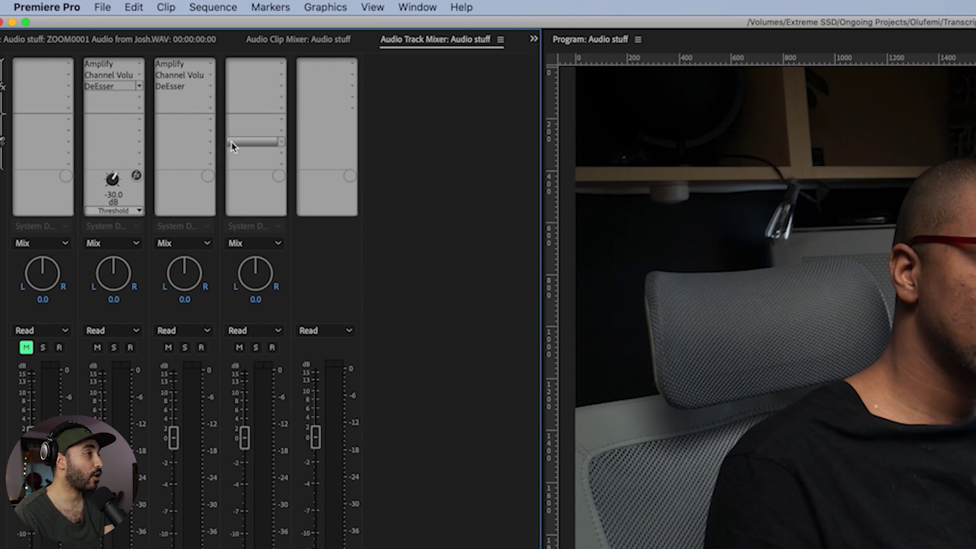
# - Drag Amplify from Audio 2 onto Audio 3, then delete the copied Amplify
pyautogui.click(113, 64)
pyautogui.moveTo(113, 66); pyautogui.dragTo(255, 76)
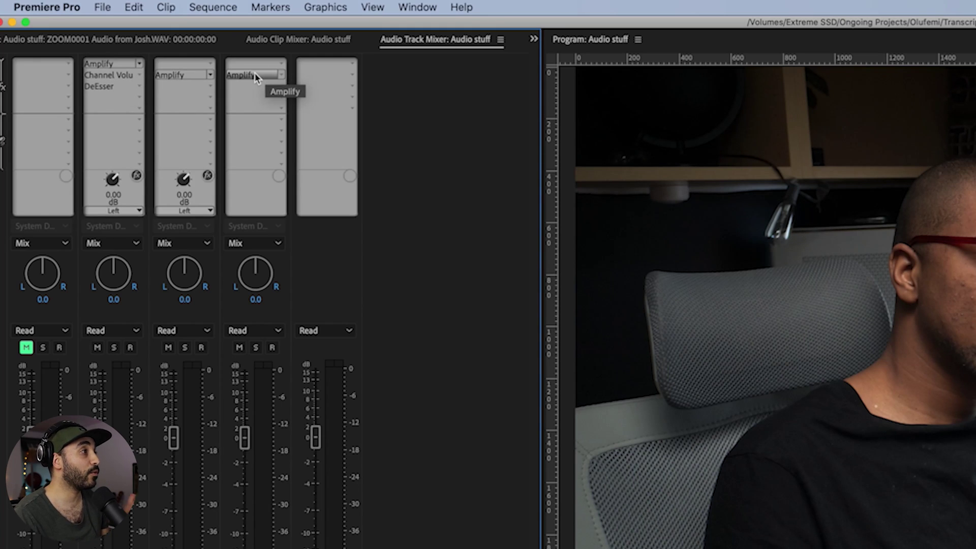
pyautogui.click(188, 76)
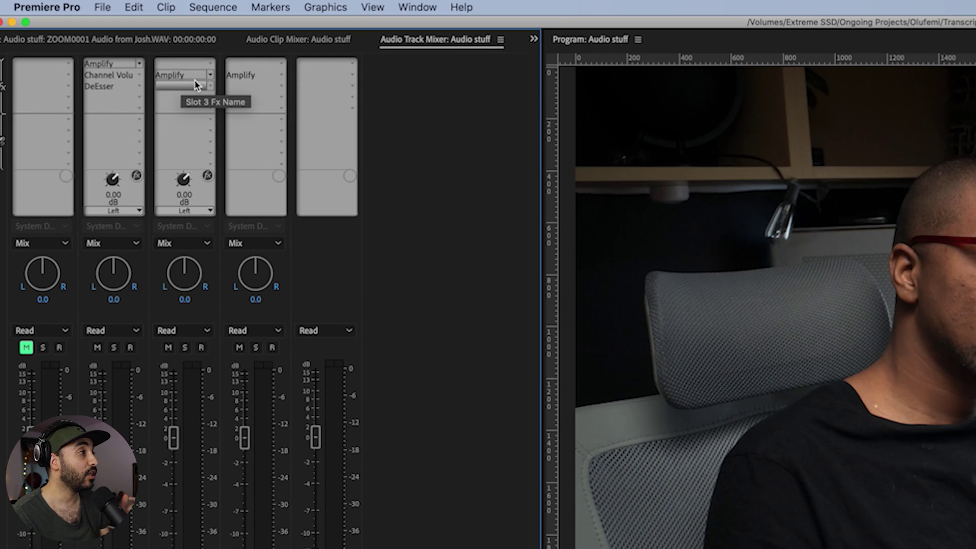
pyautogui.press('Delete')
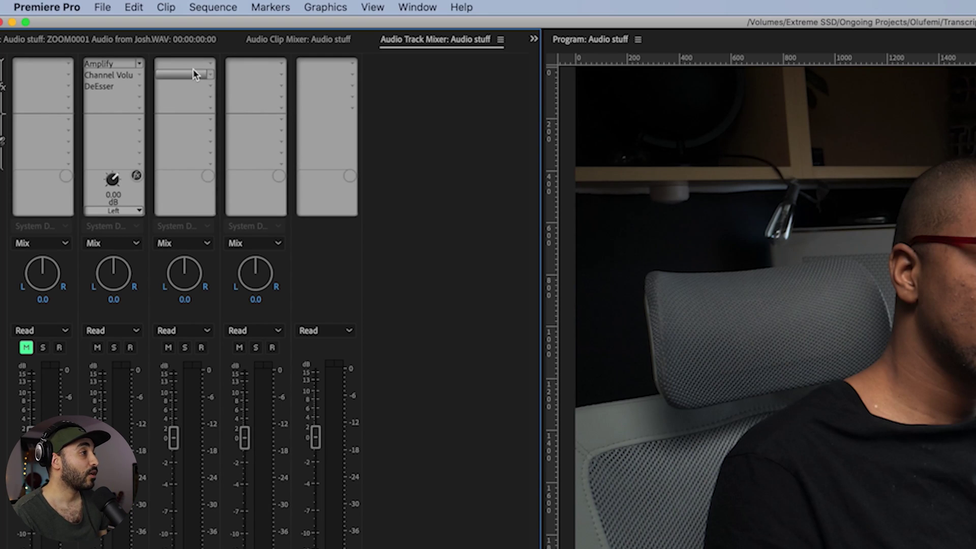
pyautogui.rightClick(112, 97)
pyautogui.click(150, 204)
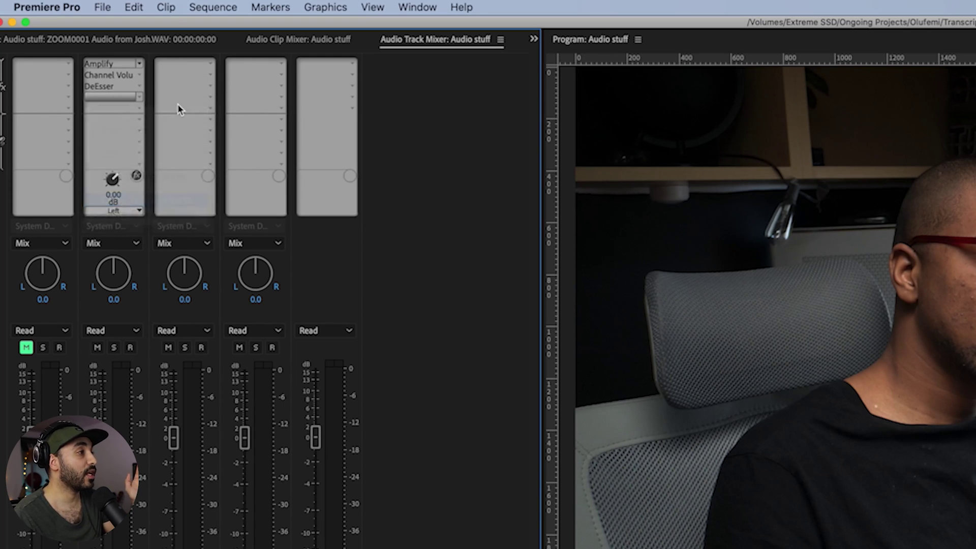
pyautogui.rightClick(192, 96)
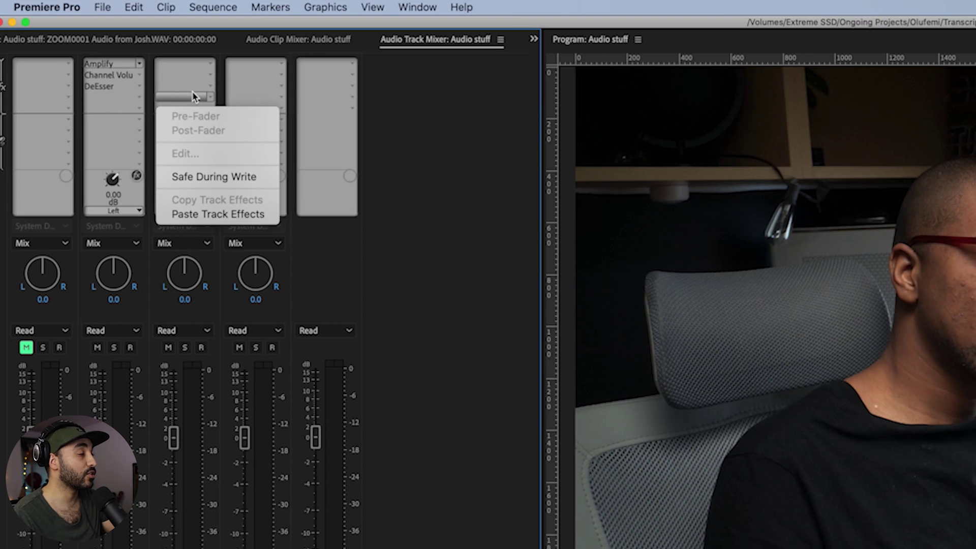
pyautogui.click(215, 214)
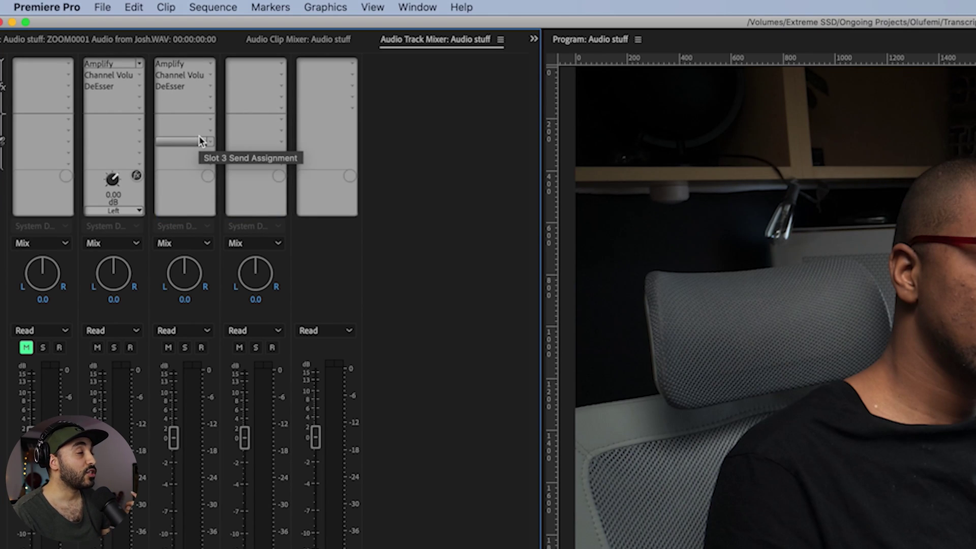
pyautogui.press('super+z')
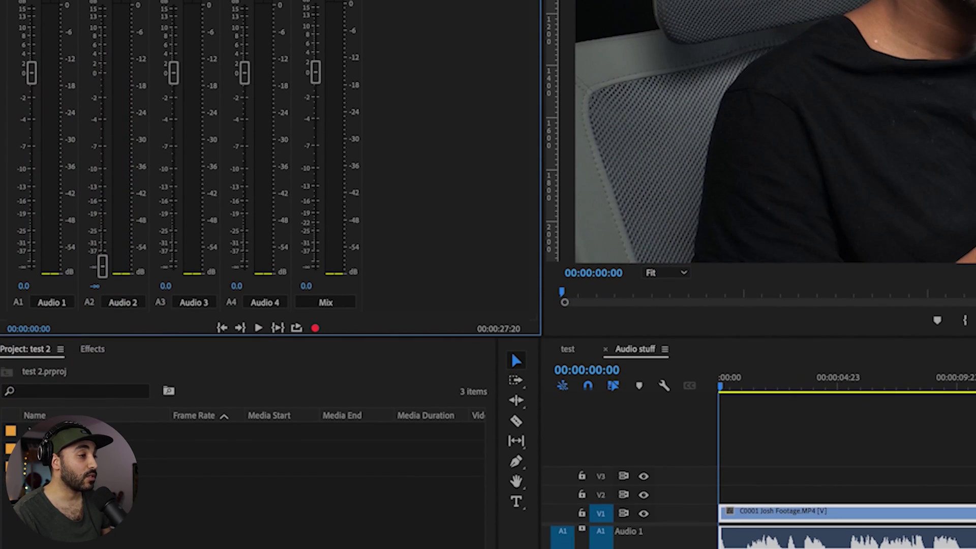
# - In the test sequence, paste the copied effects onto track 1 and copy its effect chain
pyautogui.click(567, 349)
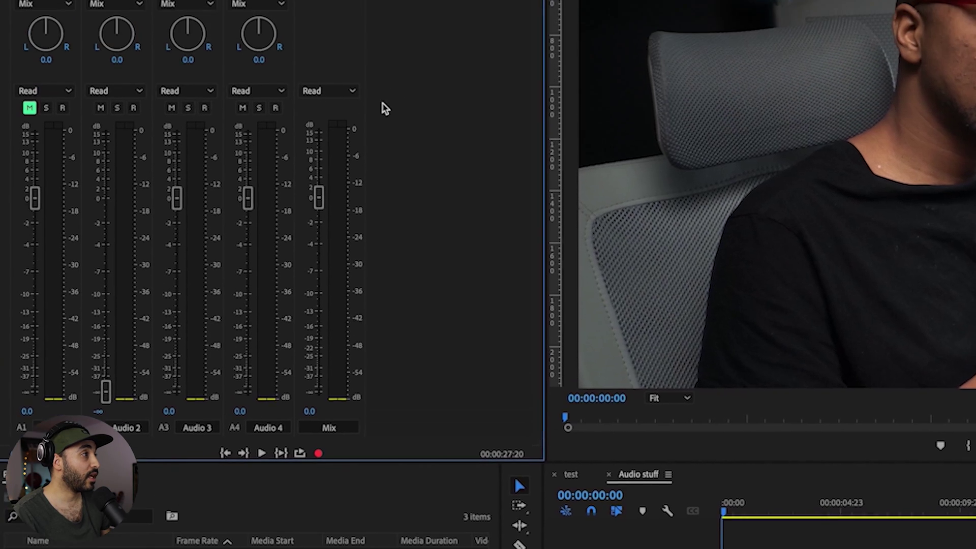
pyautogui.rightClick(74, 87)
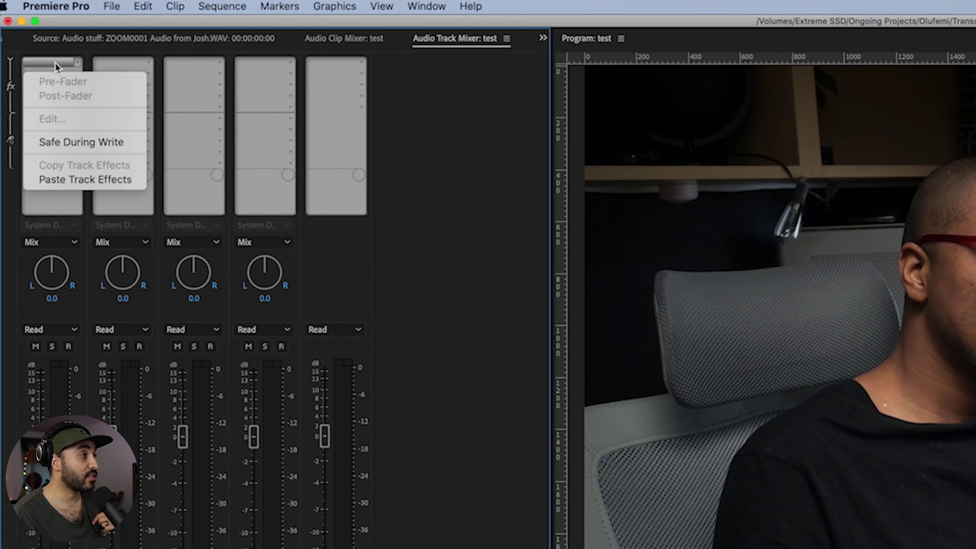
pyautogui.click(109, 178)
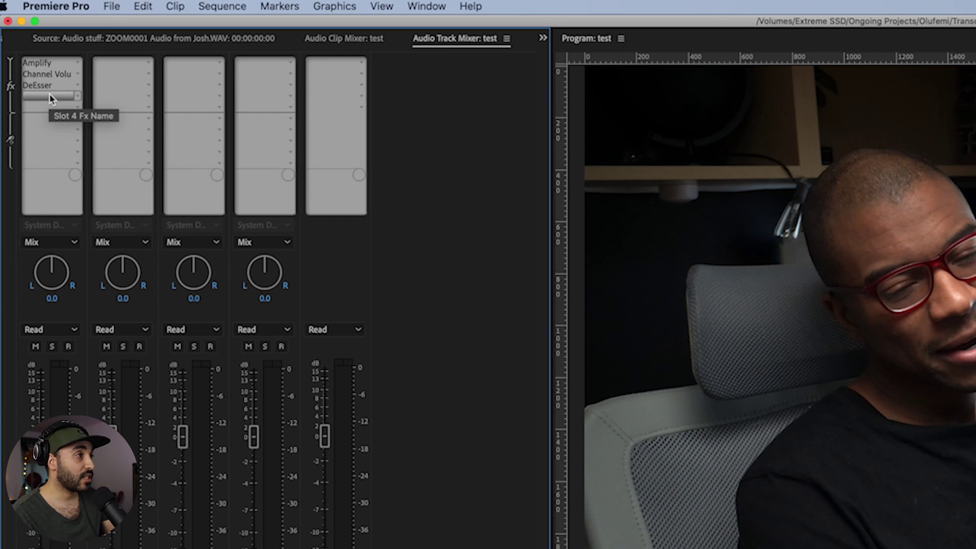
pyautogui.rightClick(50, 94)
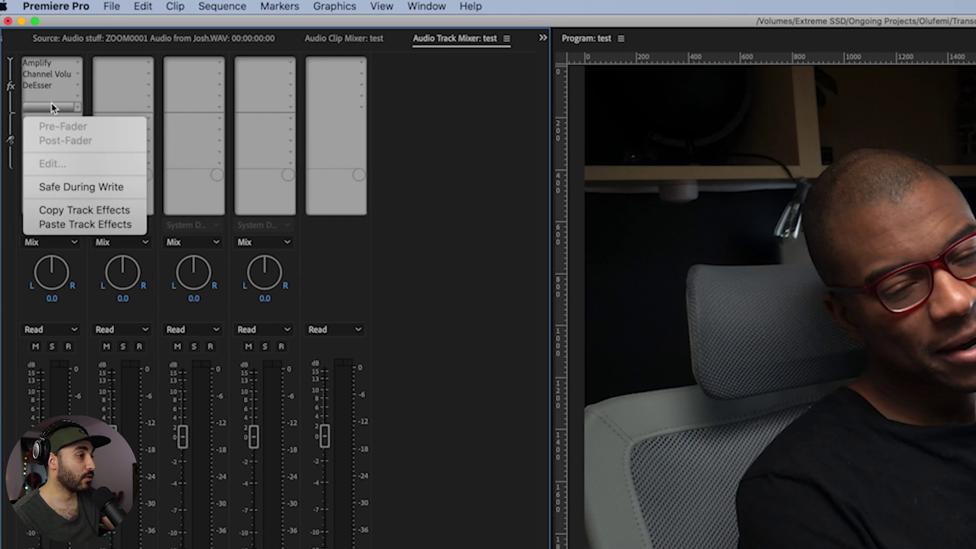
pyautogui.click(88, 212)
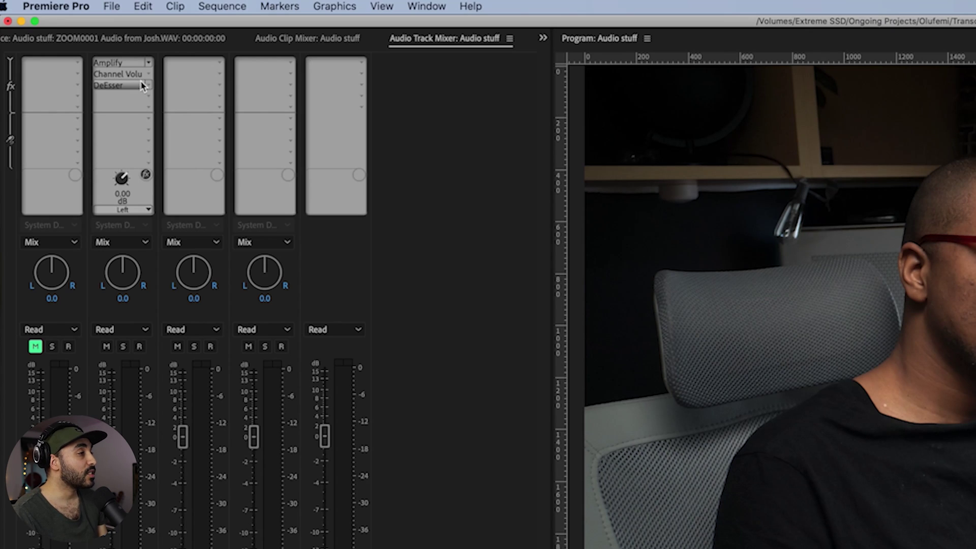
# - Set Audio 2's effect slots to None, removing DeEsser, Channel Volume and Amplify
pyautogui.click(148, 85)
pyautogui.click(142, 72)
pyautogui.click(145, 74)
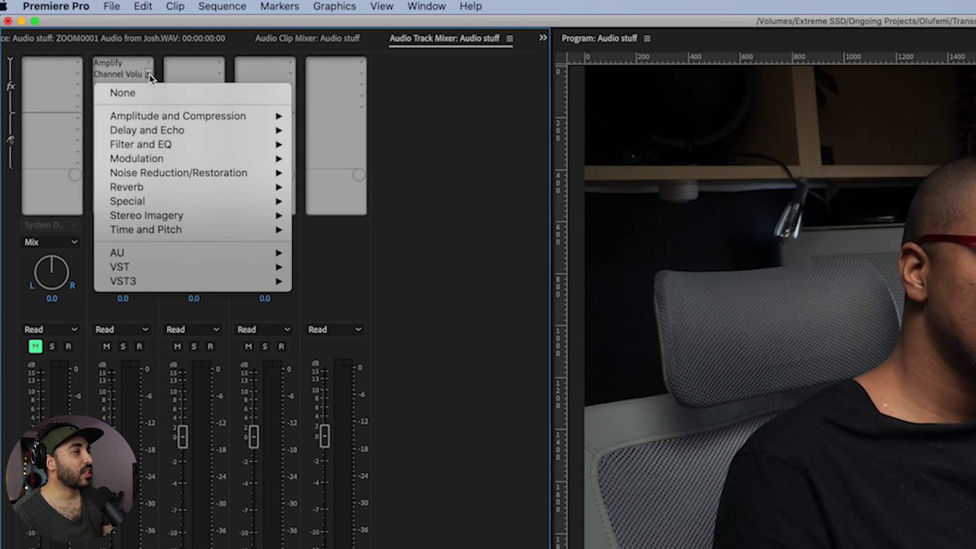
pyautogui.click(151, 87)
pyautogui.click(153, 76)
pyautogui.click(153, 82)
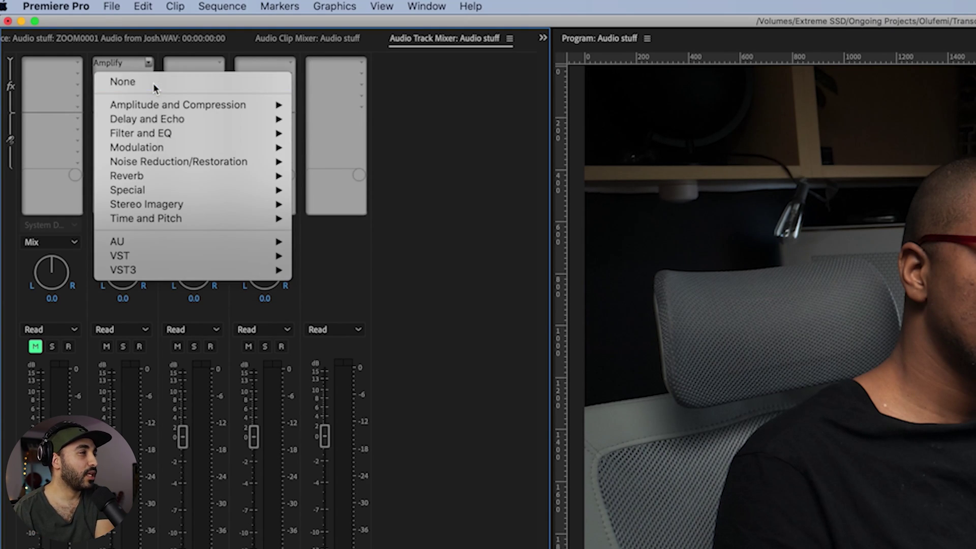
pyautogui.rightClick(120, 84)
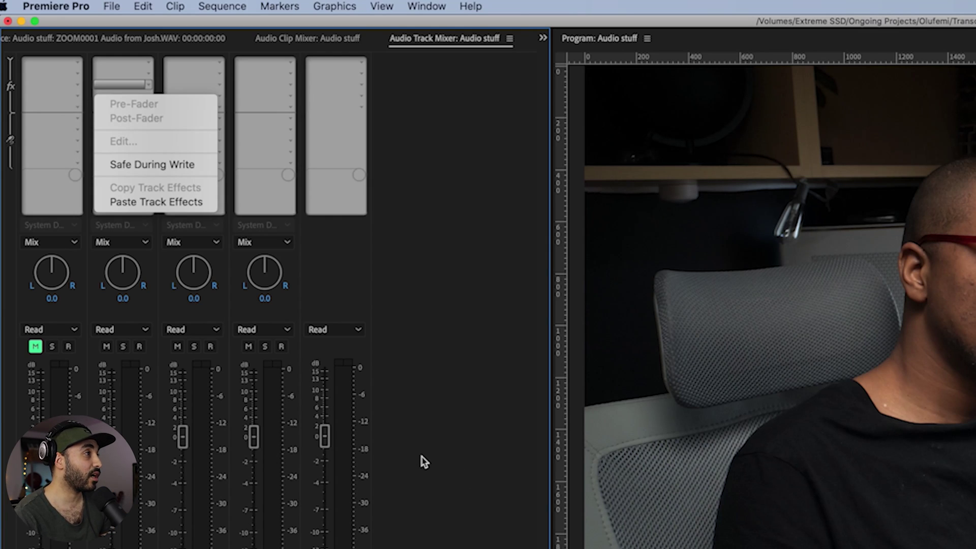
pyautogui.click(137, 72)
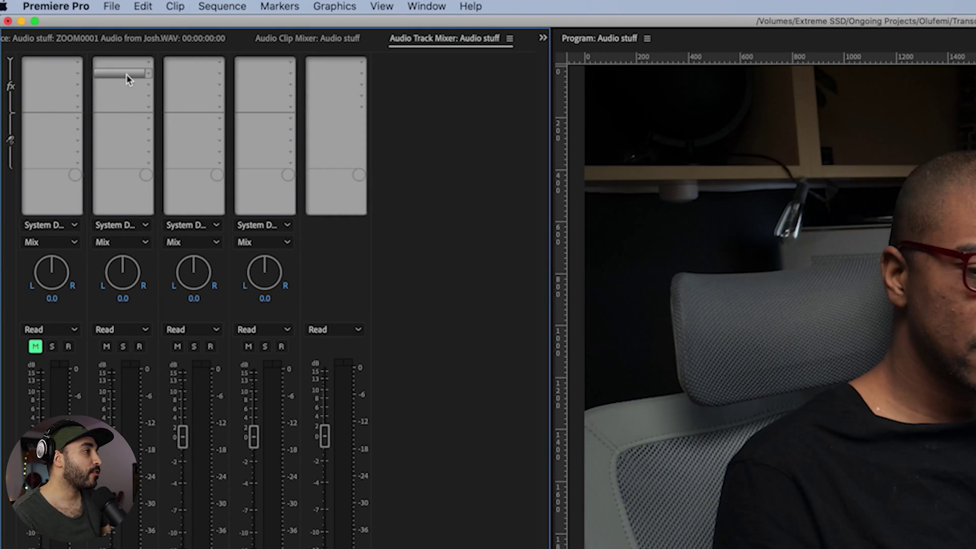
pyautogui.rightClick(126, 65)
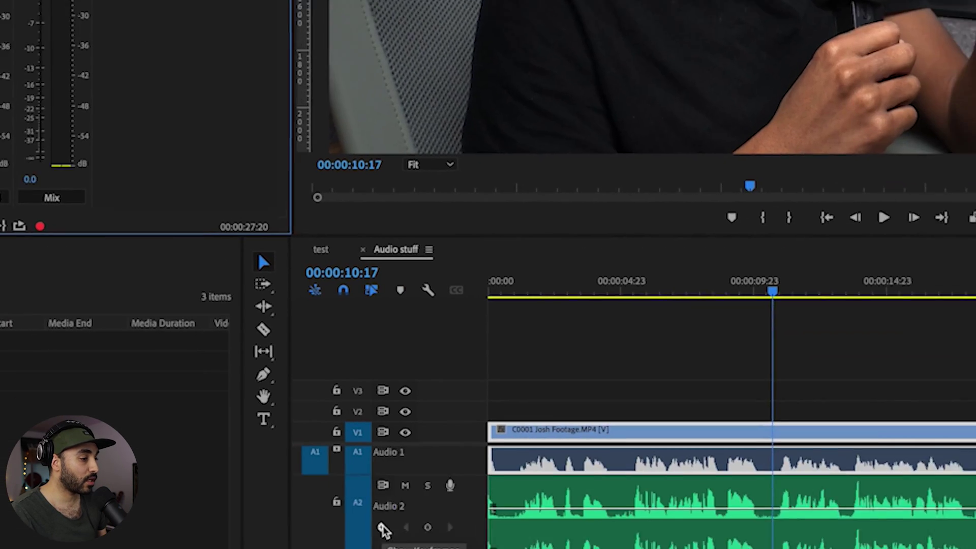
# - Open Audio 2's Show Keyframes menu in the timeline to its Track Keyframes options
pyautogui.click(312, 451)
pyautogui.moveTo(401, 487)
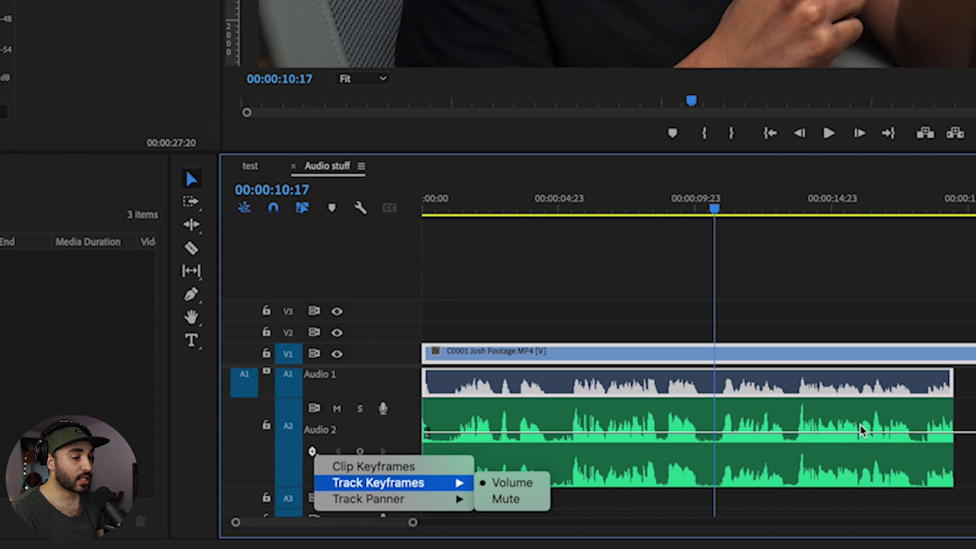
# - Set Audio 2's track keyframes to Volume and return to the Audio Track Mixer
pyautogui.click(520, 483)
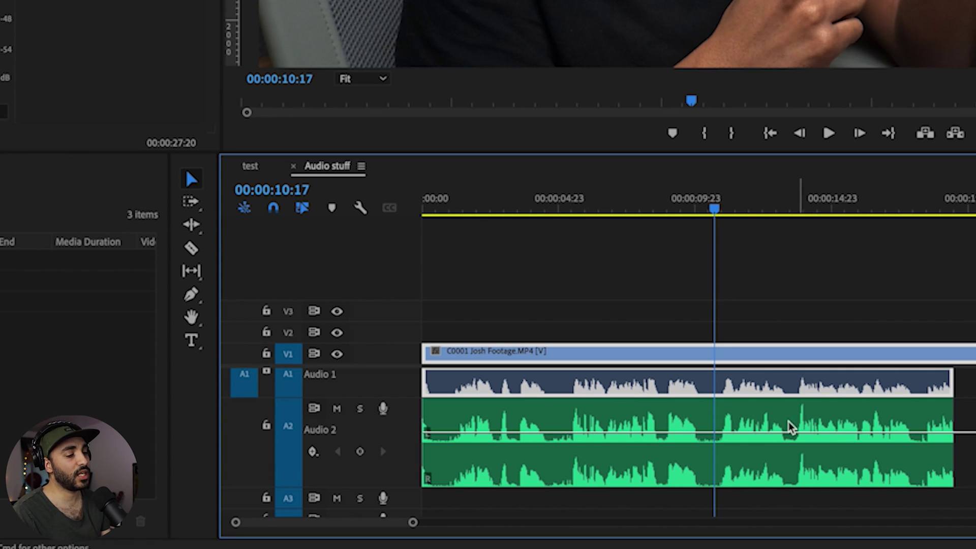
pyautogui.click(312, 451)
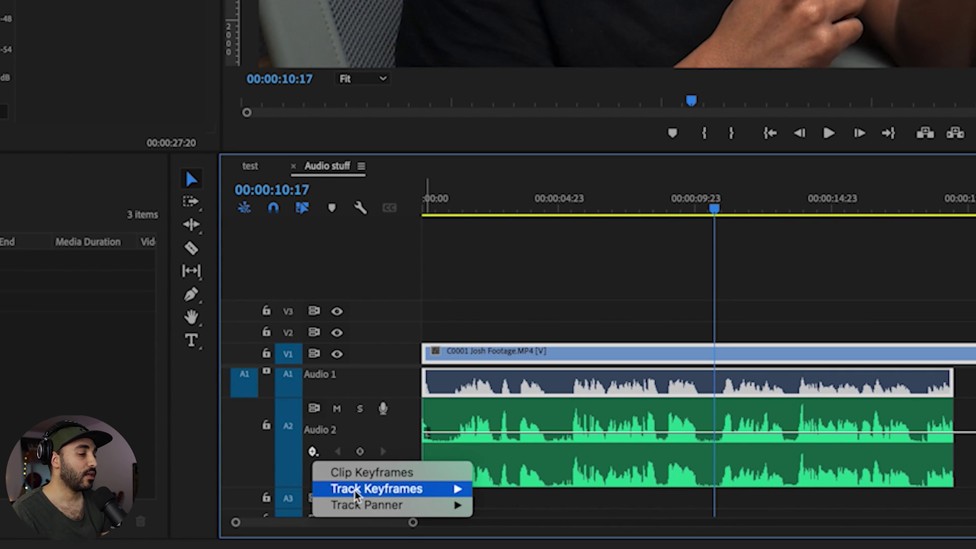
pyautogui.moveTo(362, 489)
pyautogui.click(529, 490)
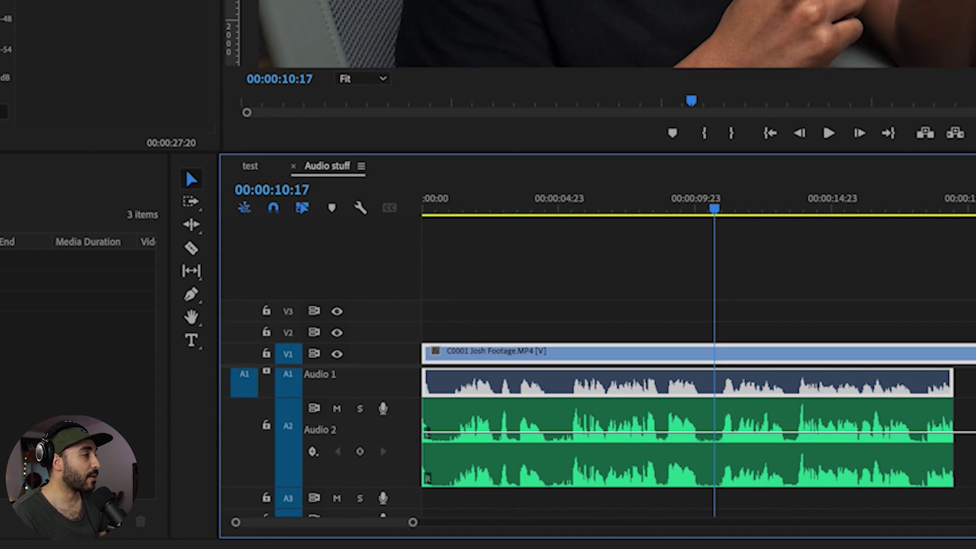
pyautogui.click(109, 76)
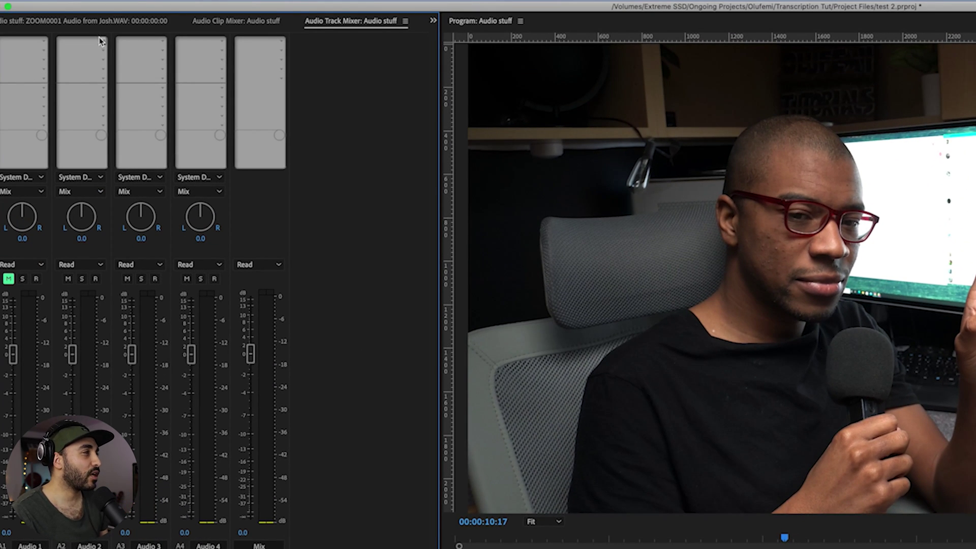
# - Insert AU > Eventide > Blackhole into Audio 2's first effect slot and open its editor
pyautogui.click(104, 41)
pyautogui.click(103, 43)
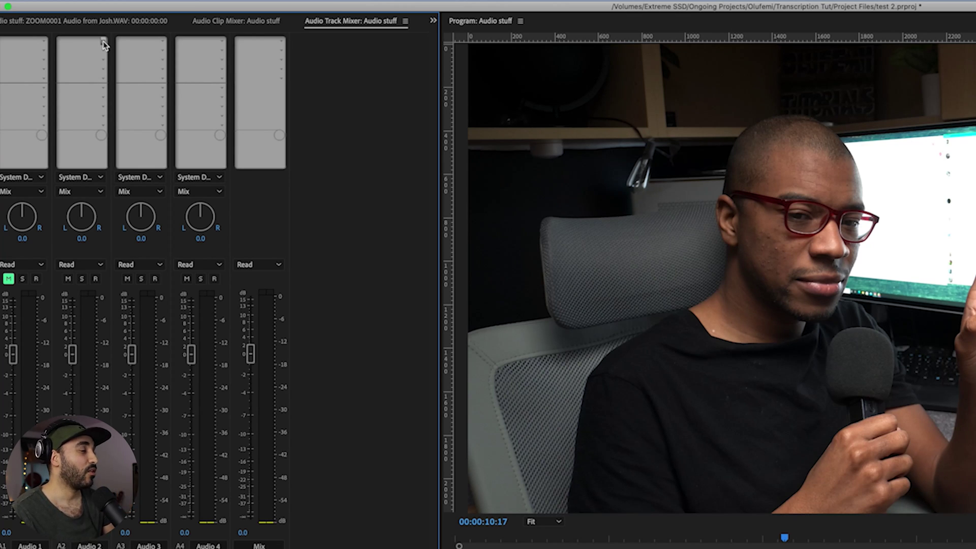
pyautogui.click(103, 44)
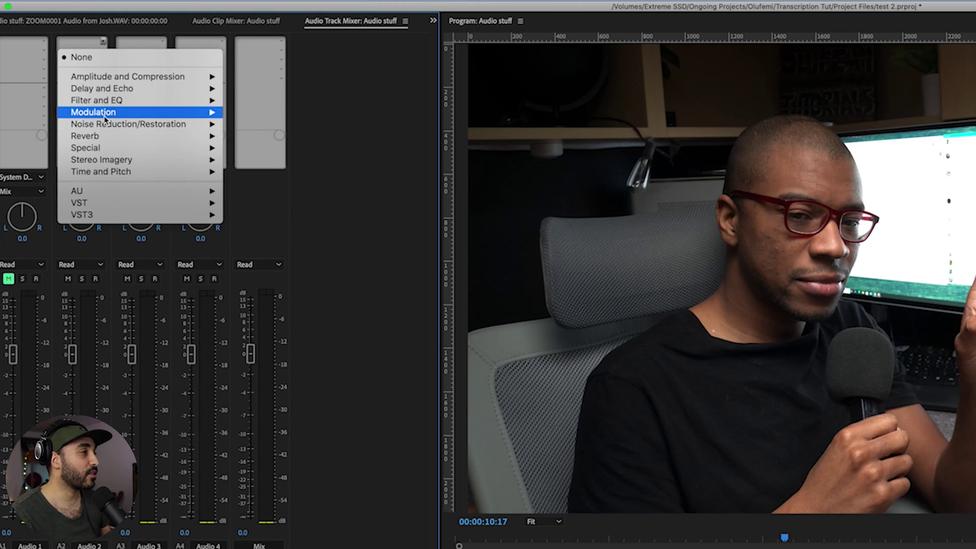
pyautogui.moveTo(104, 116)
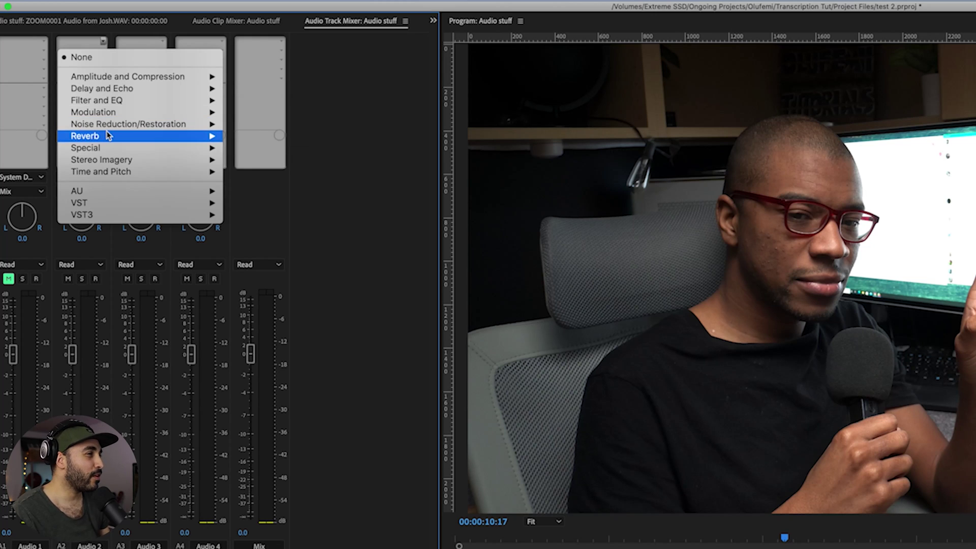
pyautogui.moveTo(147, 193)
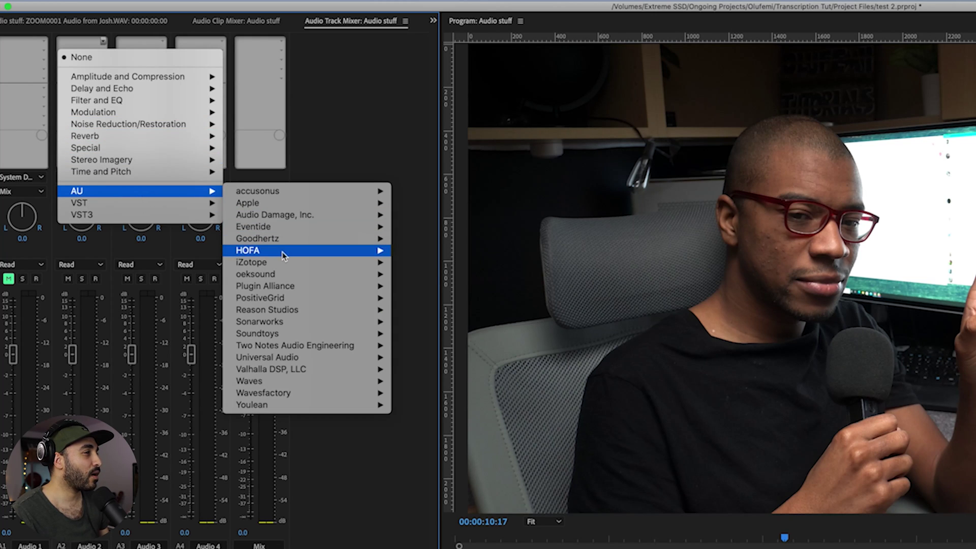
pyautogui.moveTo(285, 230)
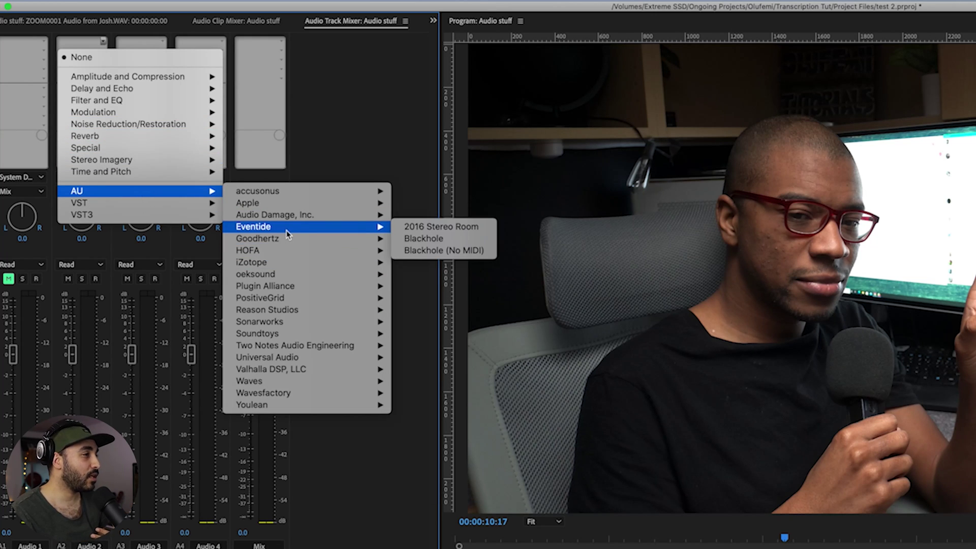
pyautogui.click(423, 239)
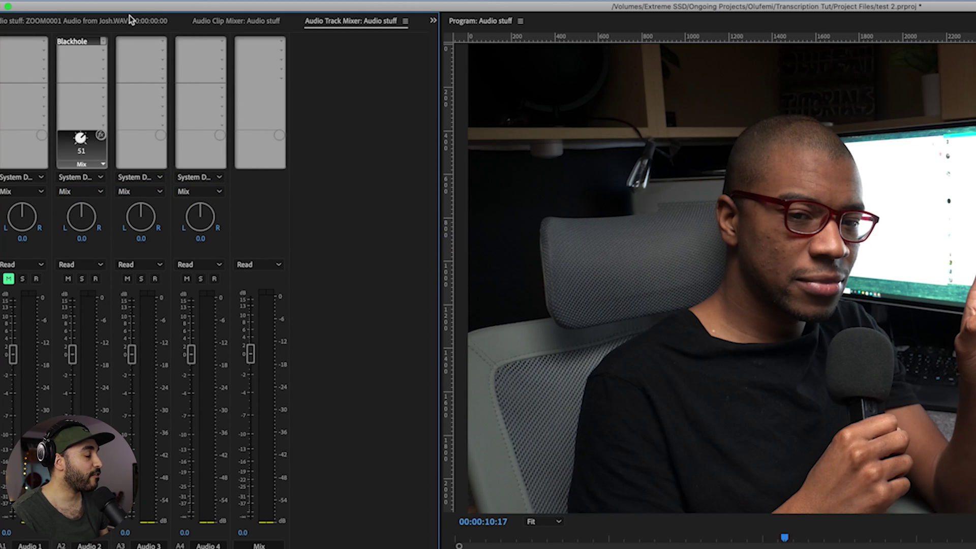
pyautogui.doubleClick(85, 43)
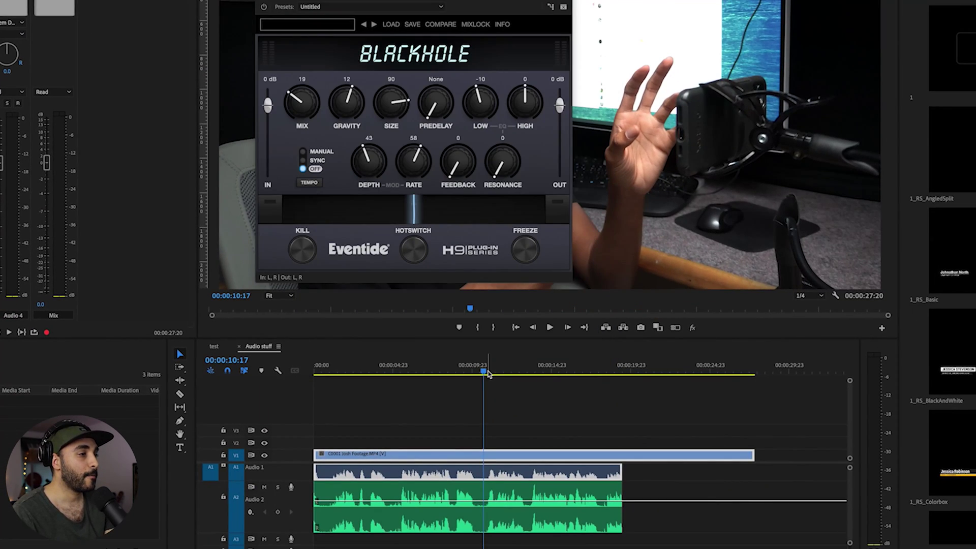
# - Play Audio 2 with the reverb from 00:00:10:23, then add a volume keyframe there
pyautogui.click(486, 372)
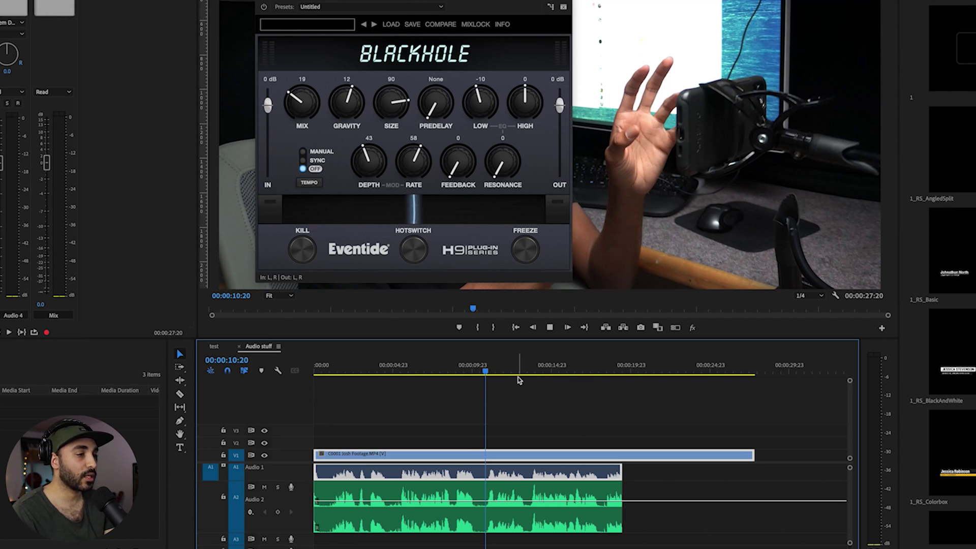
pyautogui.click(486, 373)
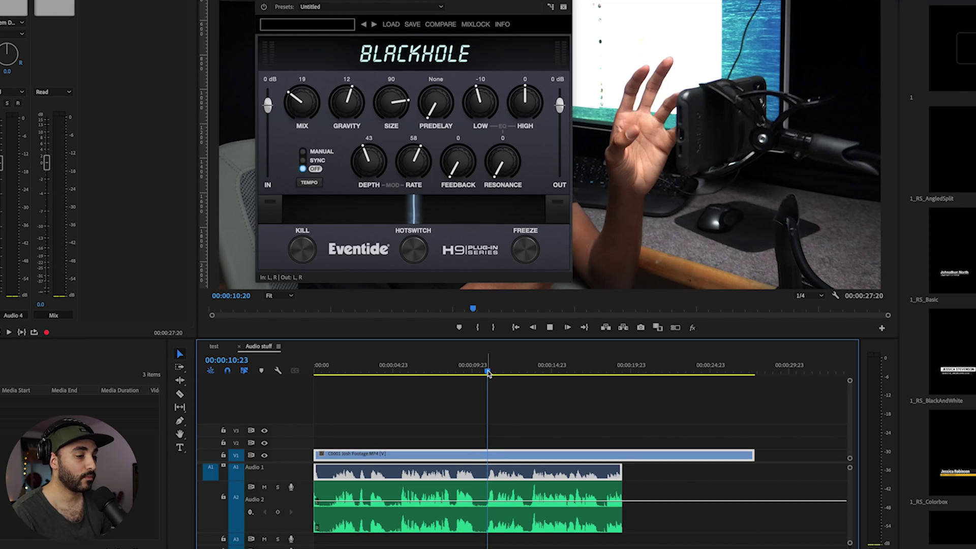
pyautogui.press('space')
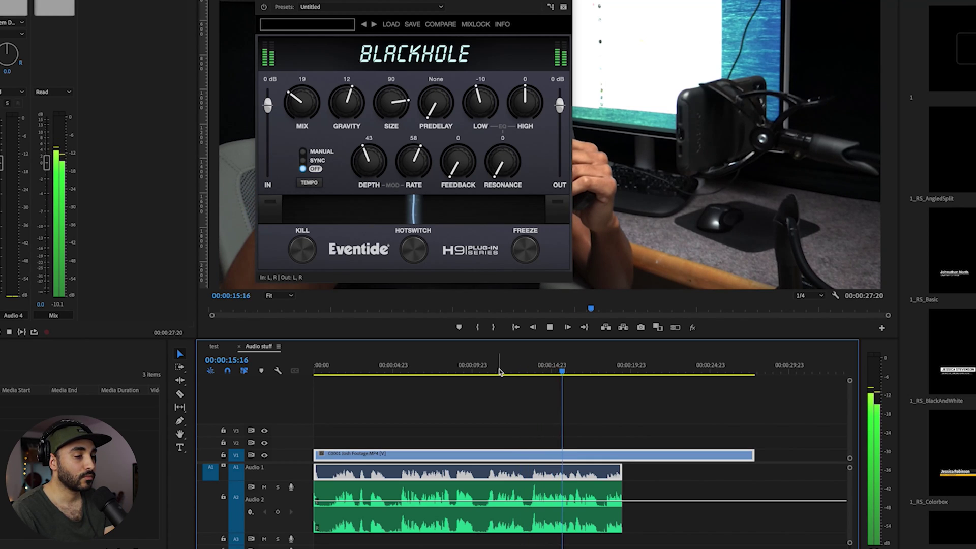
pyautogui.press('space')
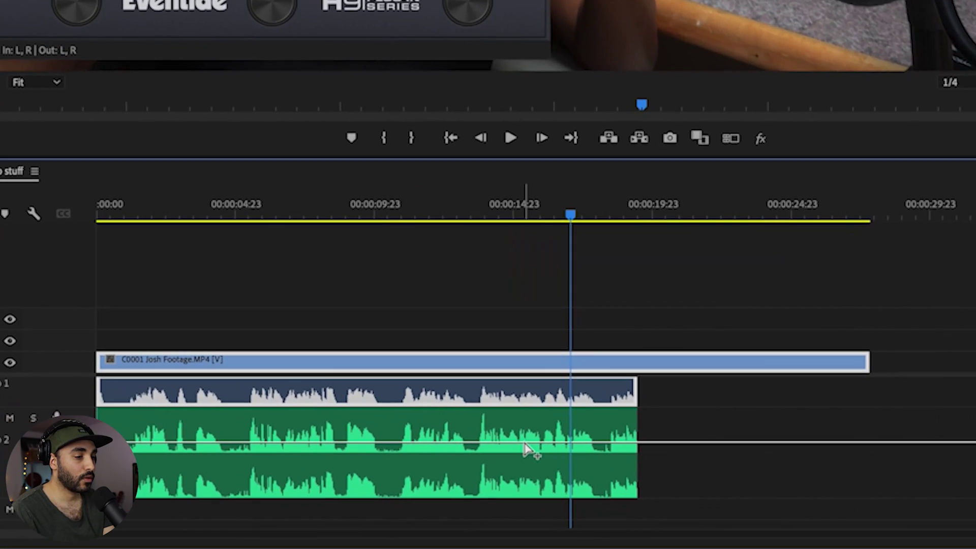
pyautogui.keyDown('ctrl'); pyautogui.click(558, 501); pyautogui.keyUp('ctrl')
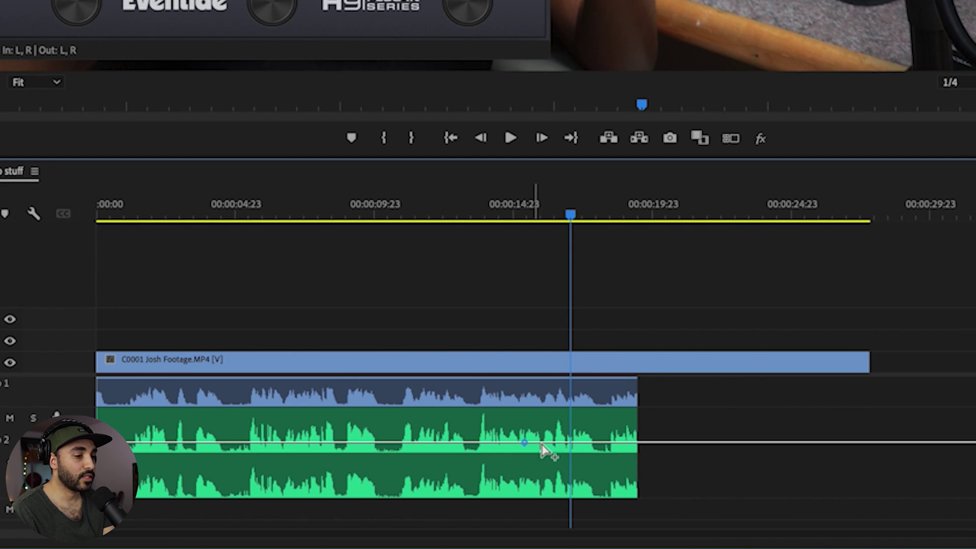
# - Add a keyframe near the clip end, drag it to -∞ dB, and park the playhead before the fade
pyautogui.keyDown('super'); pyautogui.click(625, 443); pyautogui.keyUp('super')
pyautogui.moveTo(625, 443); pyautogui.dragTo(630, 491)
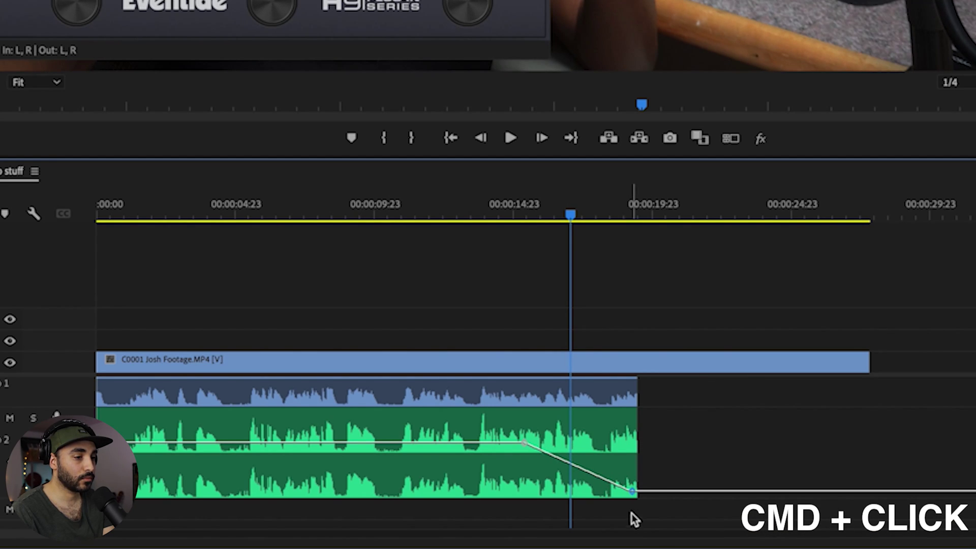
pyautogui.click(526, 216)
pyautogui.click(564, 383)
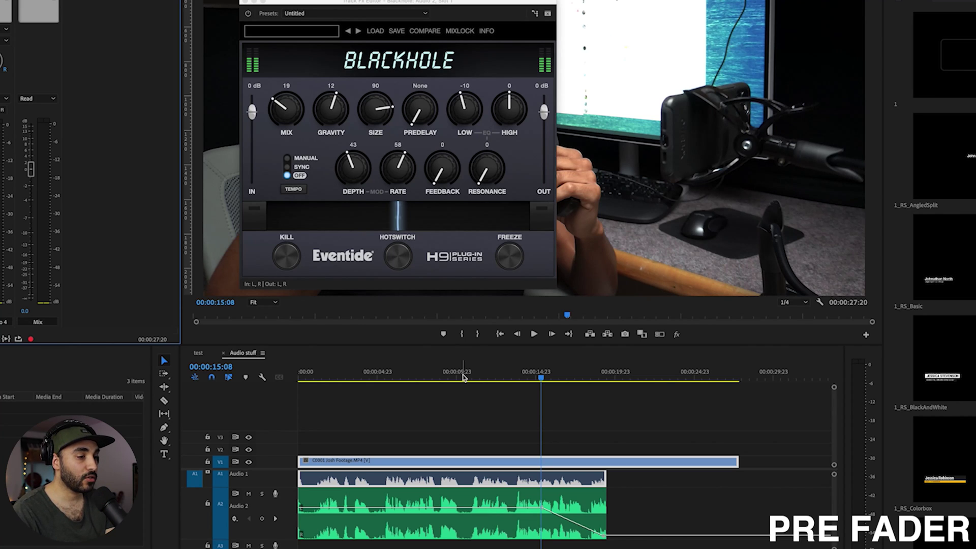
pyautogui.click(463, 376)
# - Play through the volume fade to hear the Blackhole reverb ring on
pyautogui.press('space')
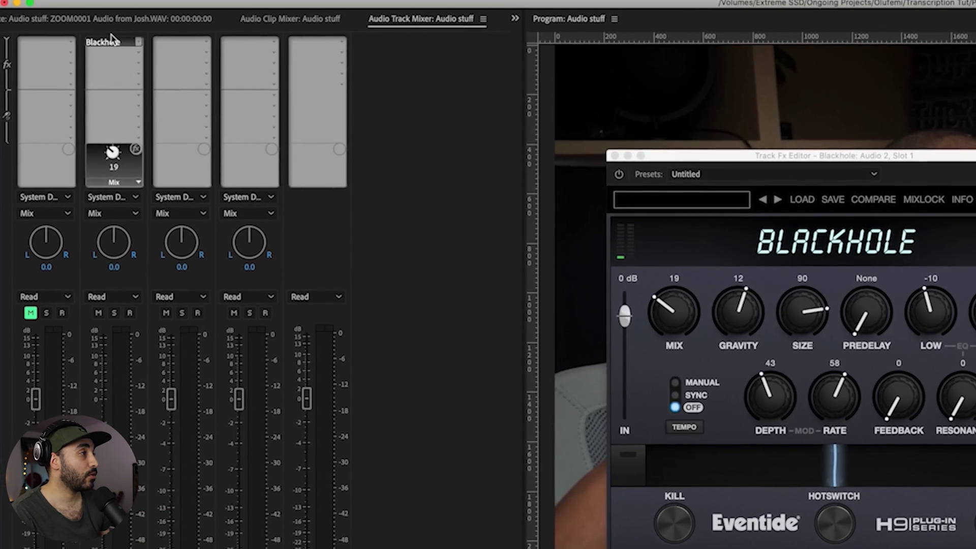
# - Switch Audio 2's Blackhole reverb to Post-Fader and play back from about 00:00:10:05 to hear the fade
pyautogui.rightClick(105, 54)
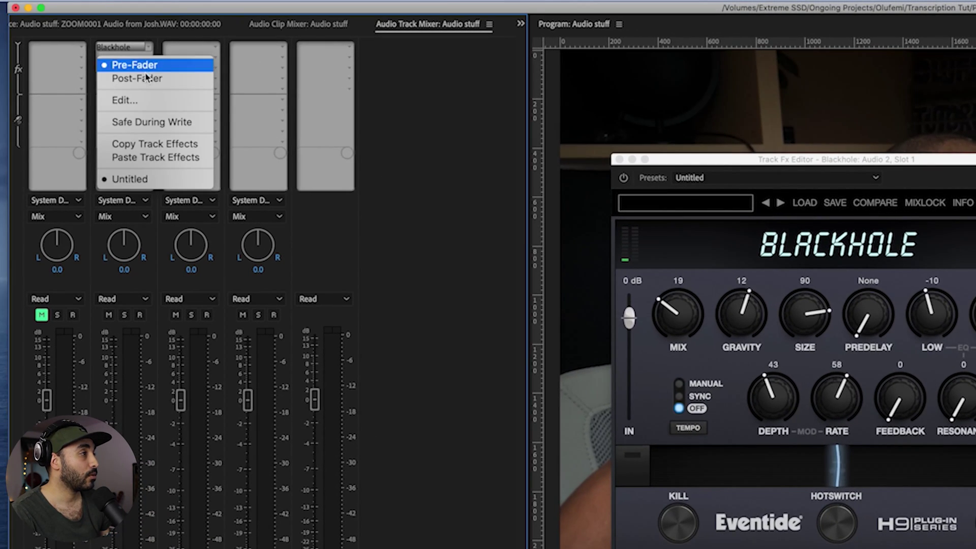
pyautogui.click(144, 78)
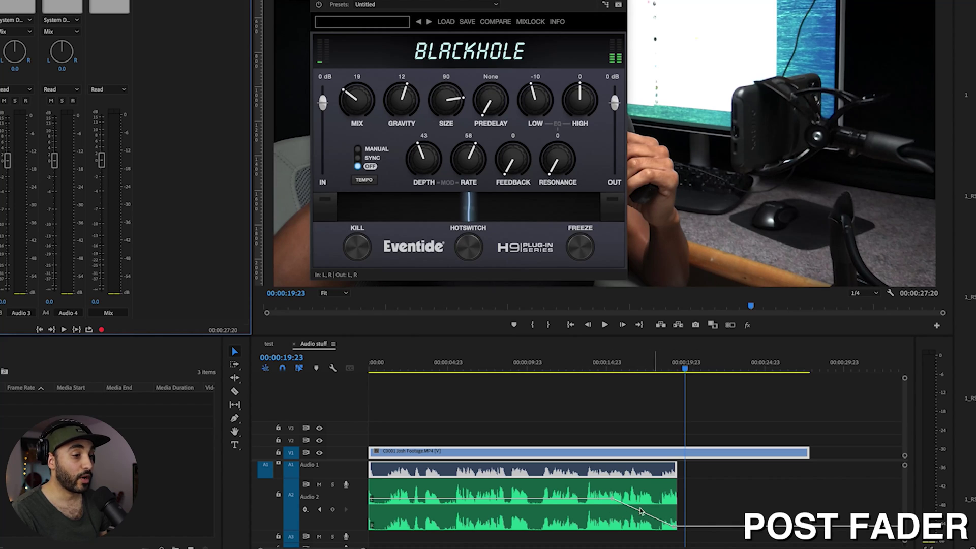
pyautogui.click(541, 368)
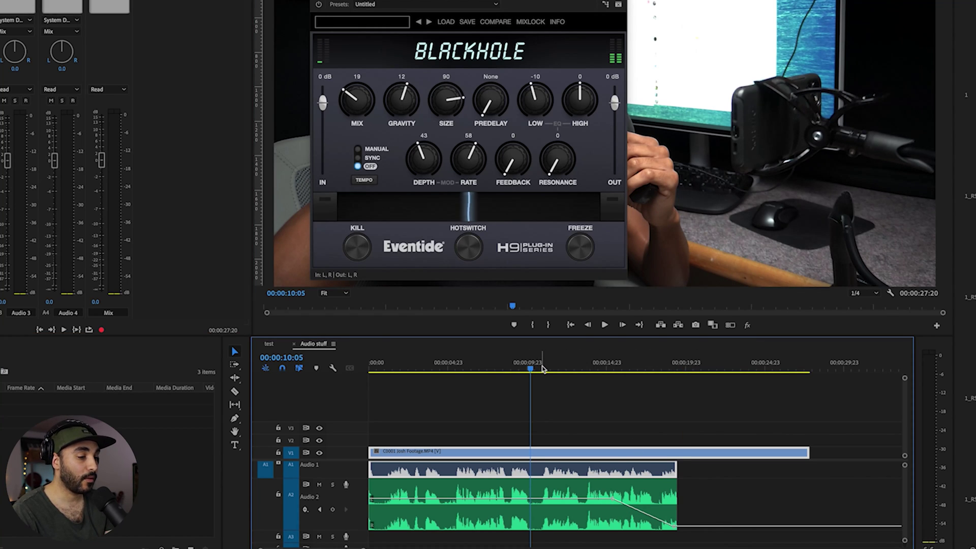
pyautogui.press('space')
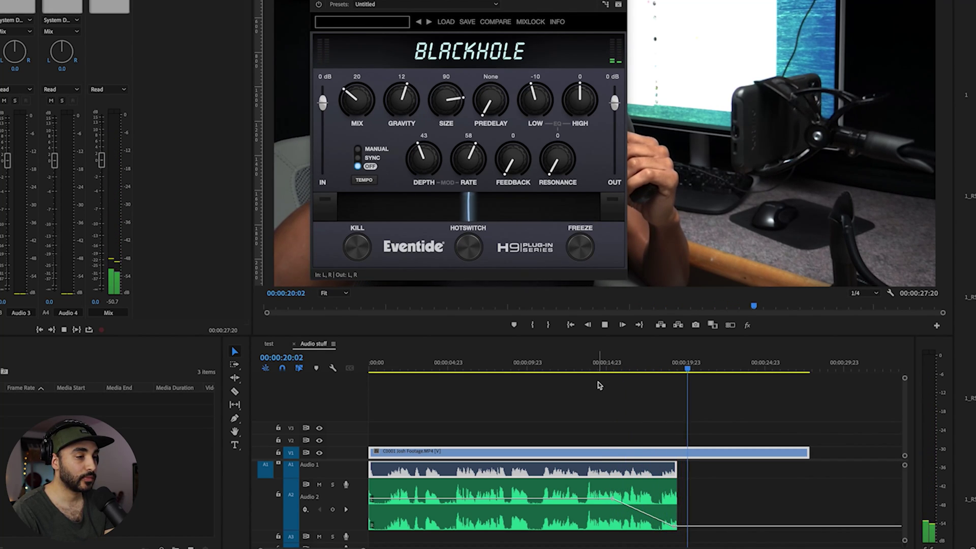
pyautogui.click(602, 414)
pyautogui.press('space')
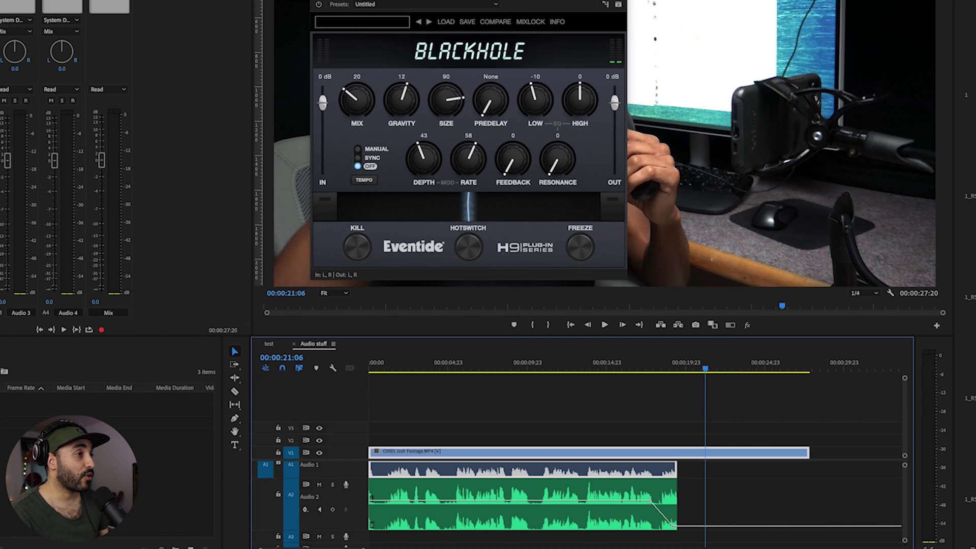
pyautogui.hotkey('shift', '6')
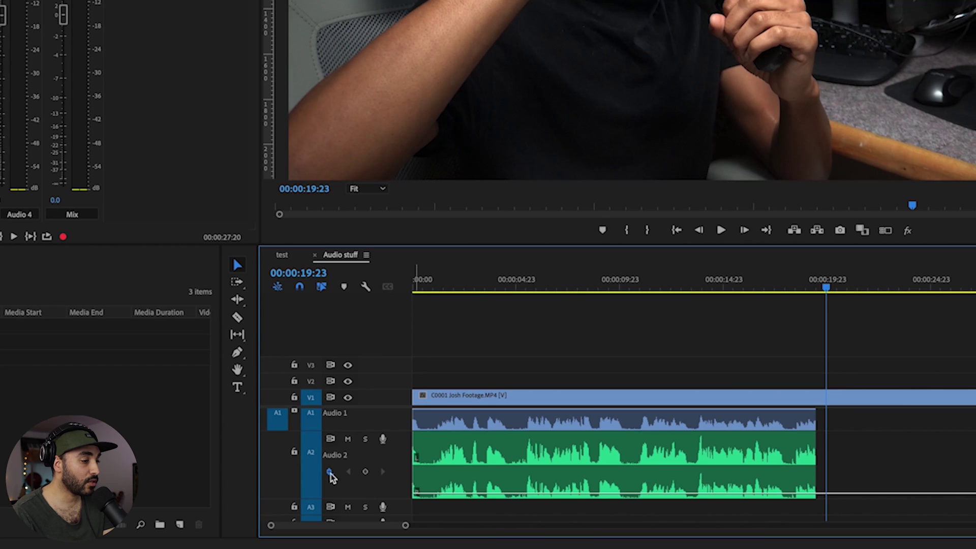
# - Open Audio 2's Show Keyframes menu and reveal the Track Fx Slot 1: Blackhole parameters
pyautogui.click(329, 472)
pyautogui.moveTo(465, 544)
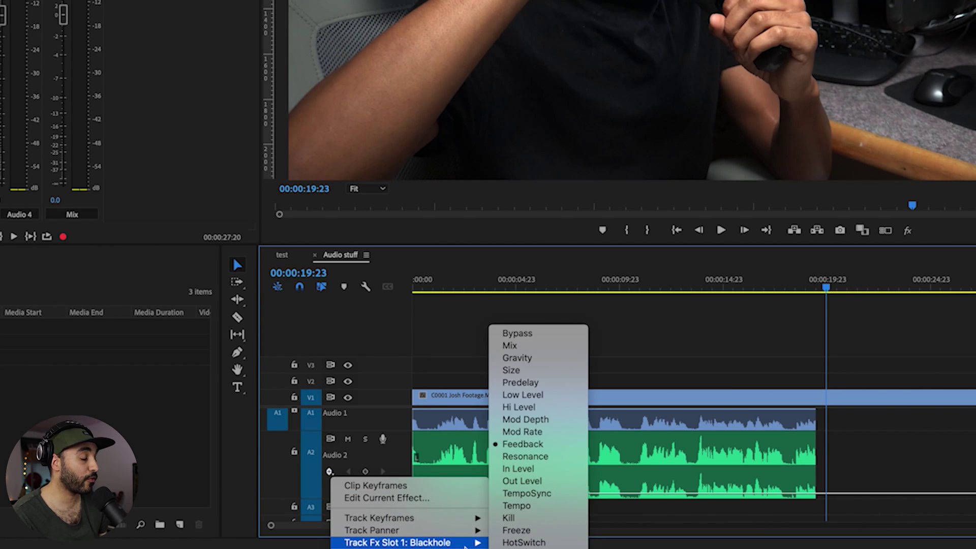